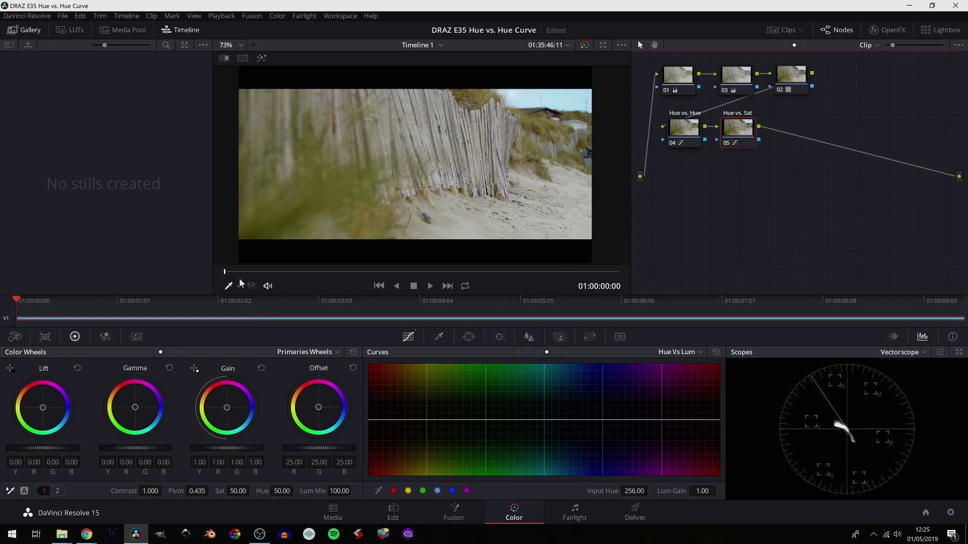
Place seven control points across the Hue vs Lum curve.
left_click(608, 419)
left_click(573, 418)
left_click(520, 419)
left_click(473, 418)
left_click(431, 420)
left_click(384, 420)
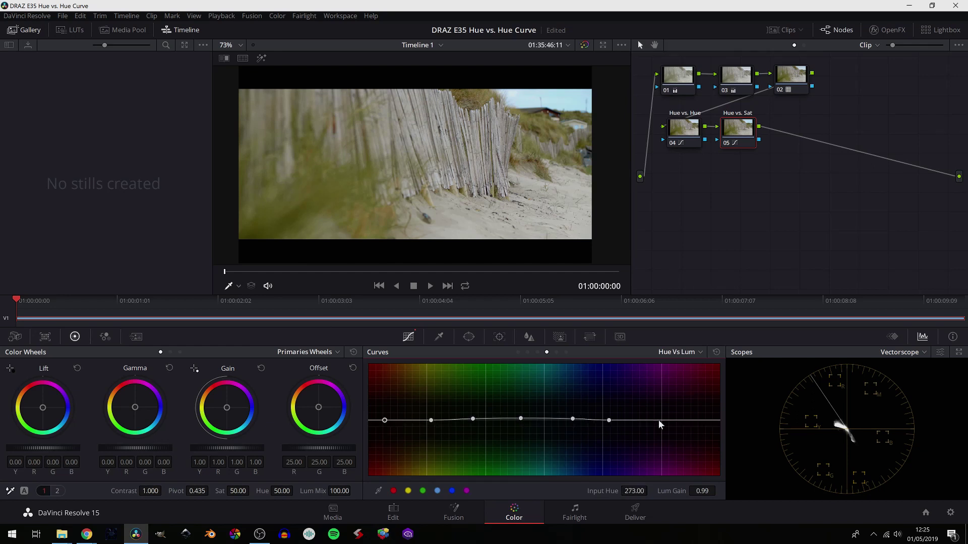
left_click(660, 420)
Browse the other curve types and pages, then return to Hue vs Lum and reset it flat.
left_click(700, 352)
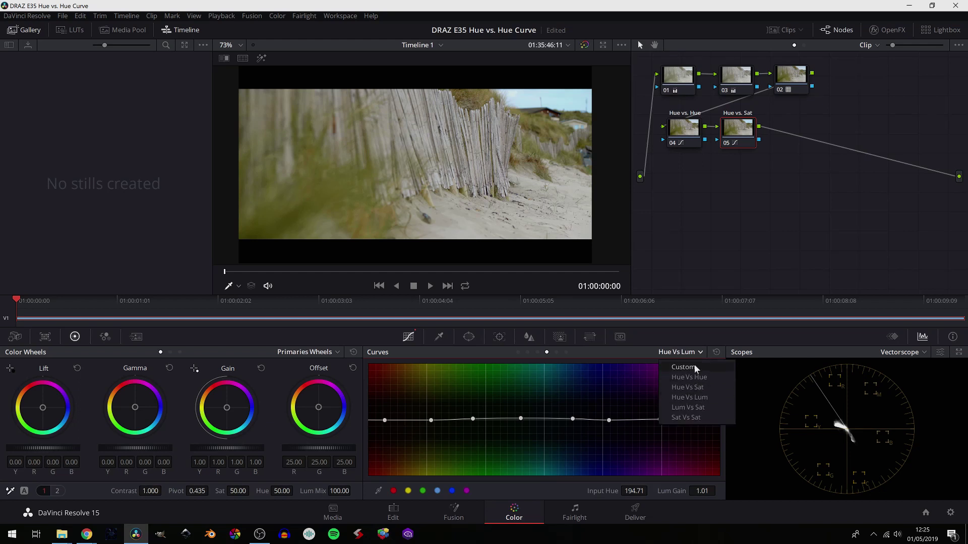
left_click(698, 399)
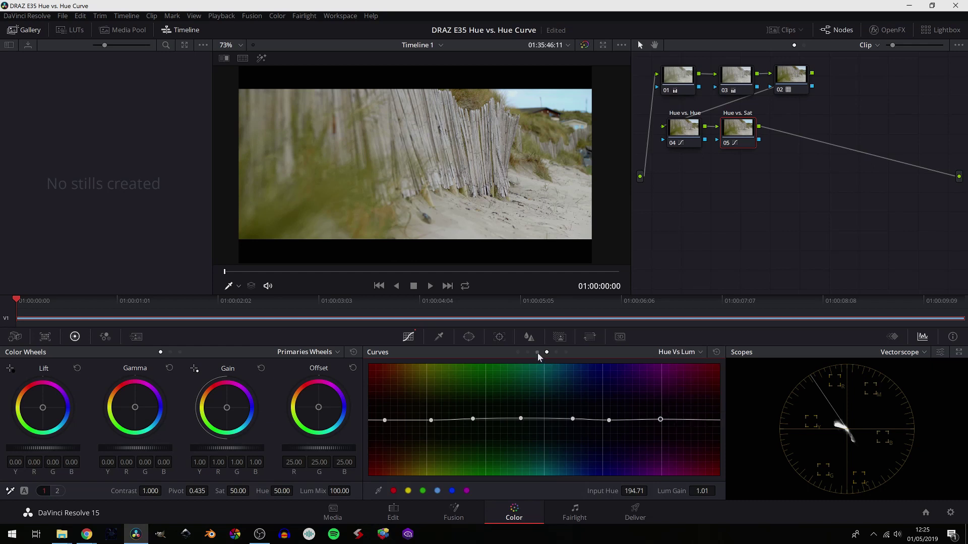
left_click(537, 352)
left_click(528, 352)
left_click(517, 352)
left_click(528, 352)
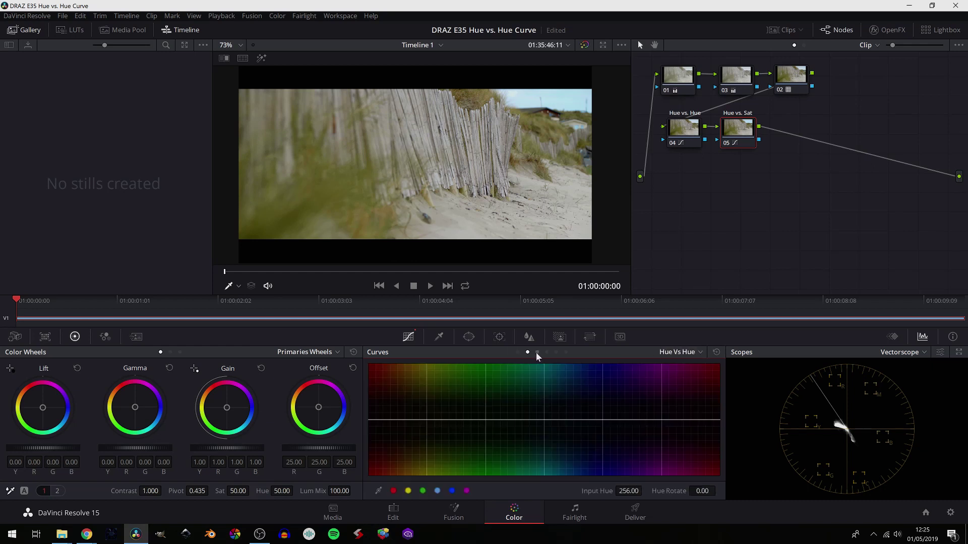
left_click(538, 353)
left_click(547, 352)
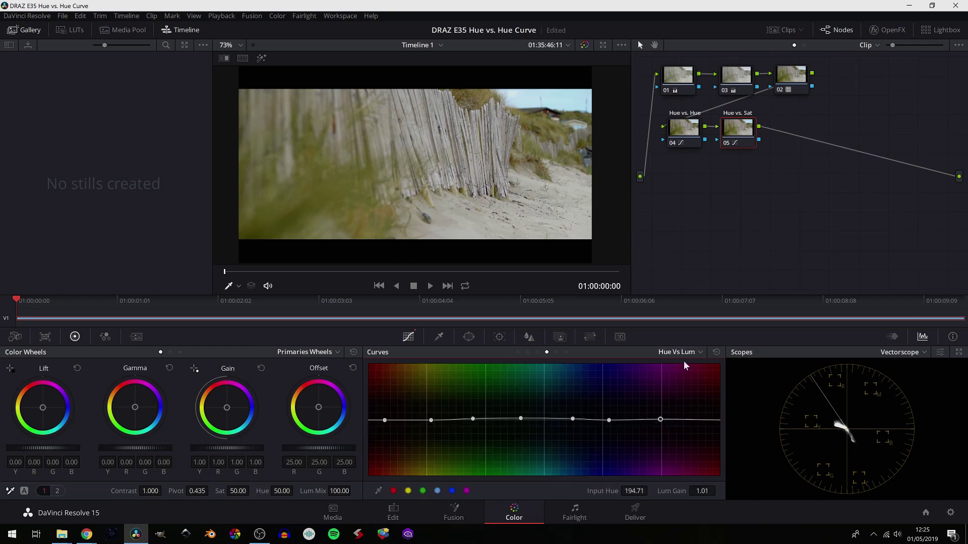
left_click(716, 357)
Add serial node 06 after node 05, try a brightness bump on its Hue vs Lum curve, then reset it.
left_click(742, 130)
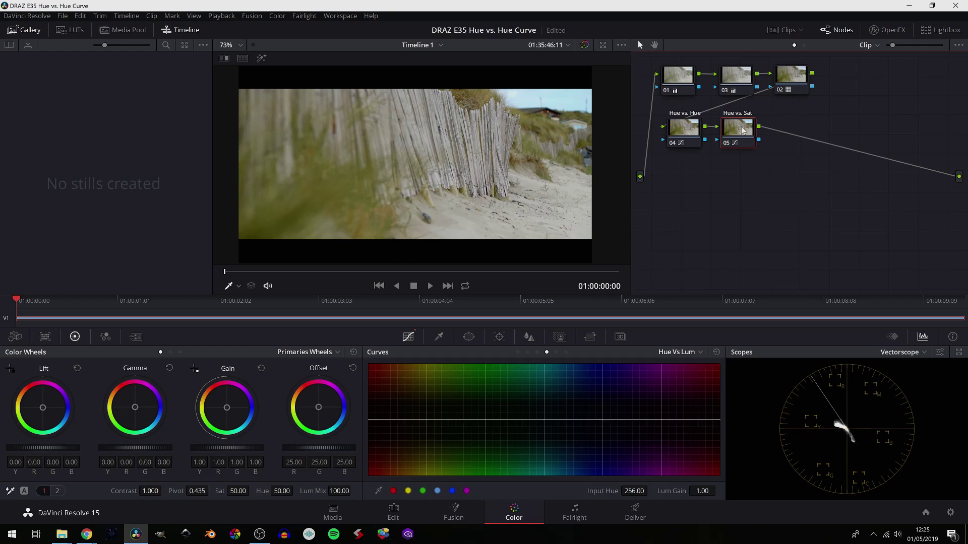
key("alt+s")
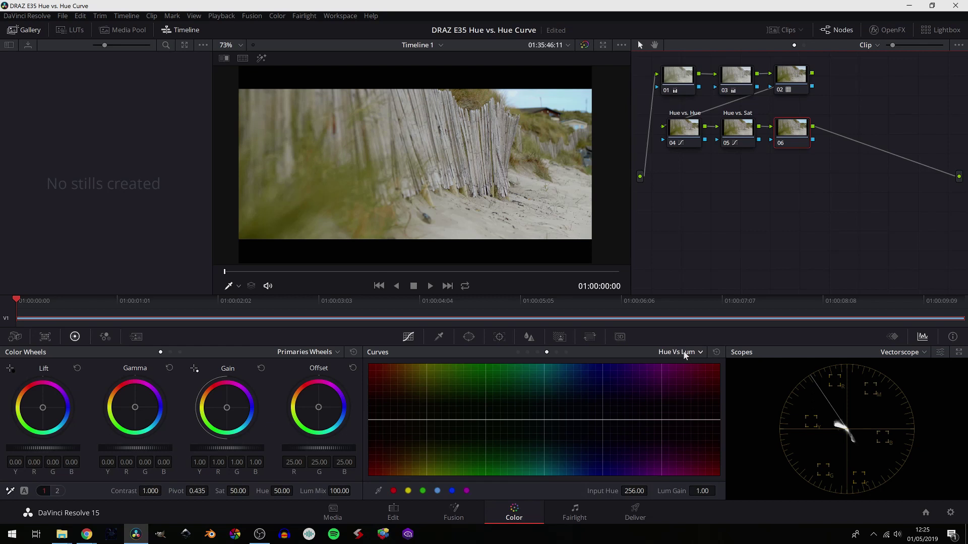
left_click(625, 420)
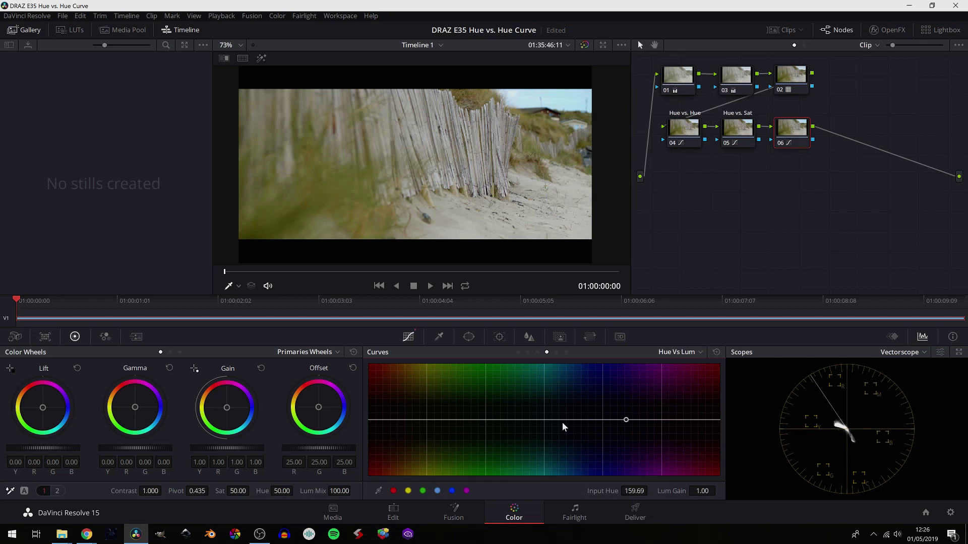
left_click(586, 419)
left_click(538, 419)
left_click_drag(584, 419, 583, 420)
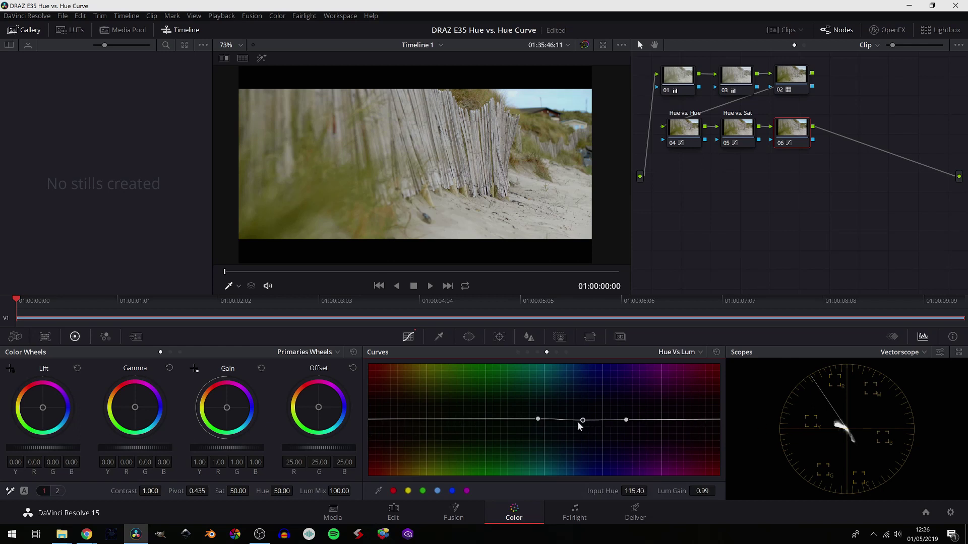
left_click_drag(578, 423, 587, 387)
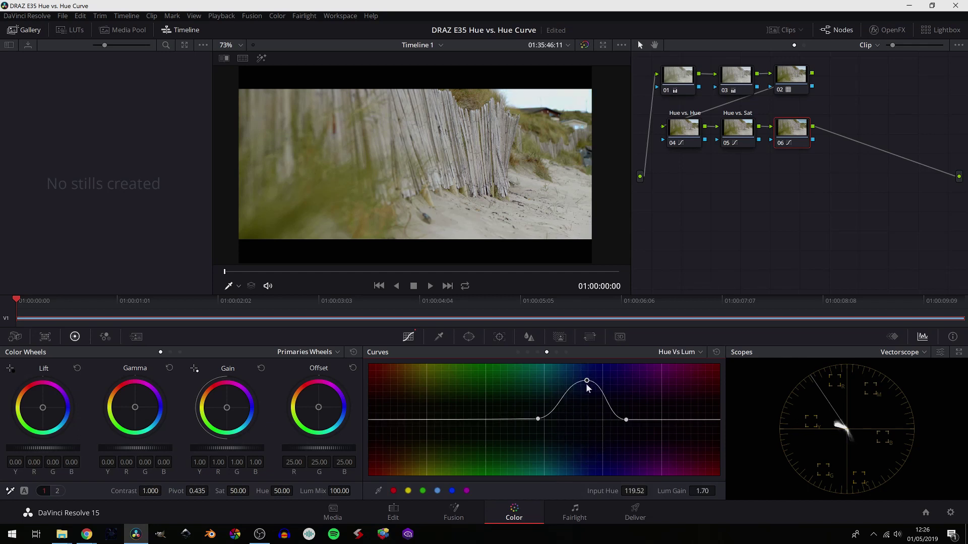
left_click(717, 353)
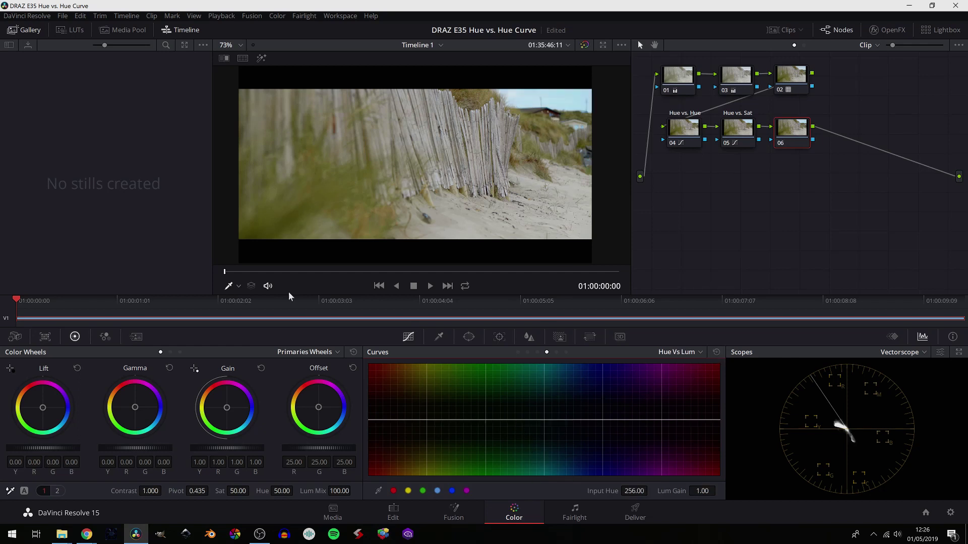
left_click(235, 287)
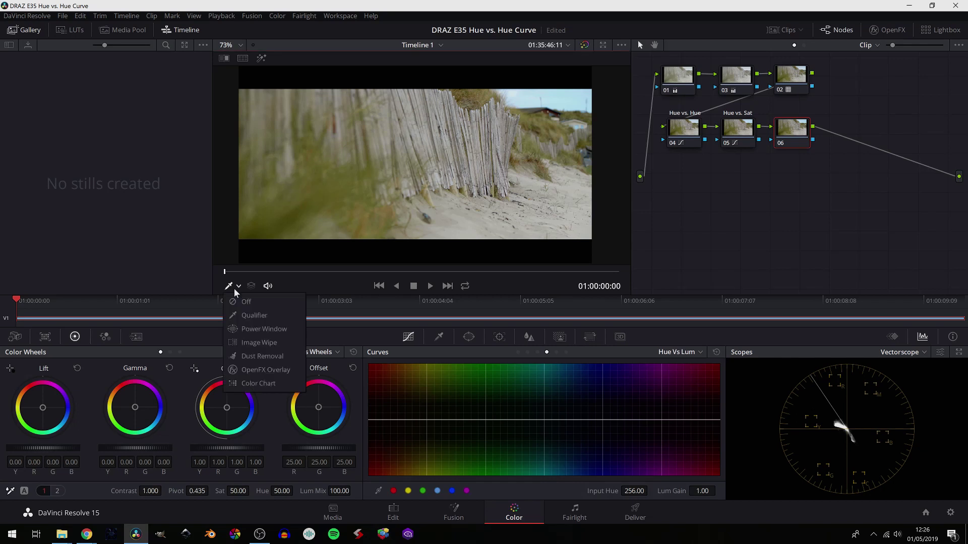
Sample the caravan with the Qualifier viewer tool to place three Hue vs Lum points at Input Hue 273.91.
left_click(243, 315)
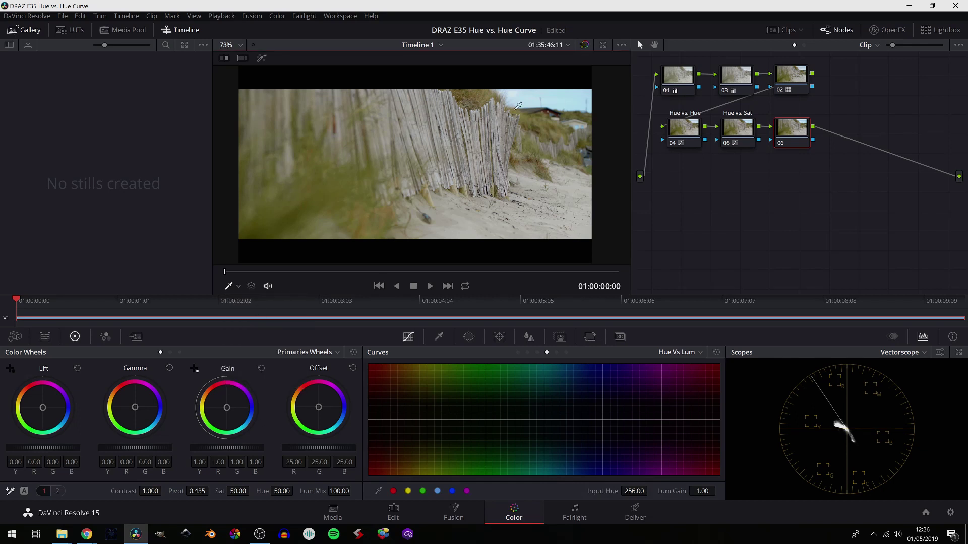
scroll(579, 150, "up", 3)
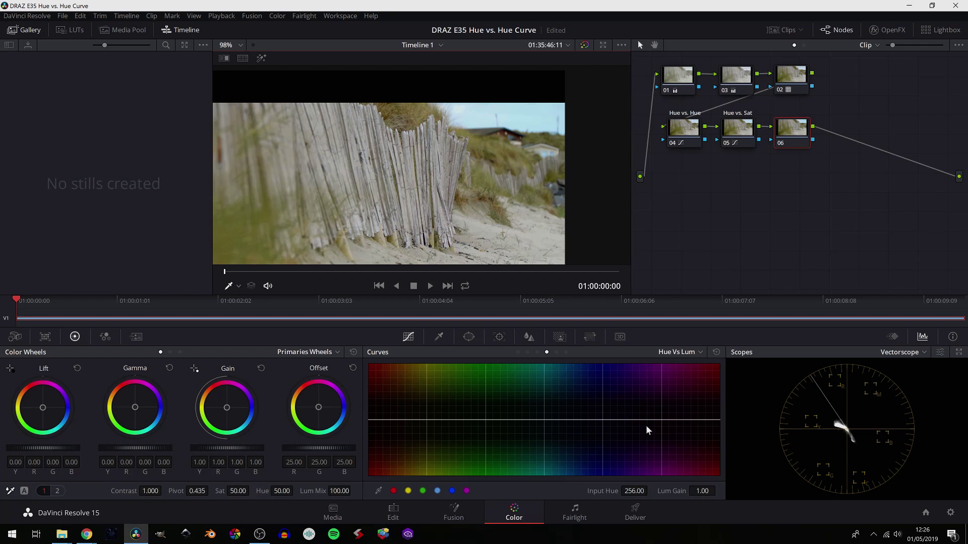
scroll(492, 202, "up", 5)
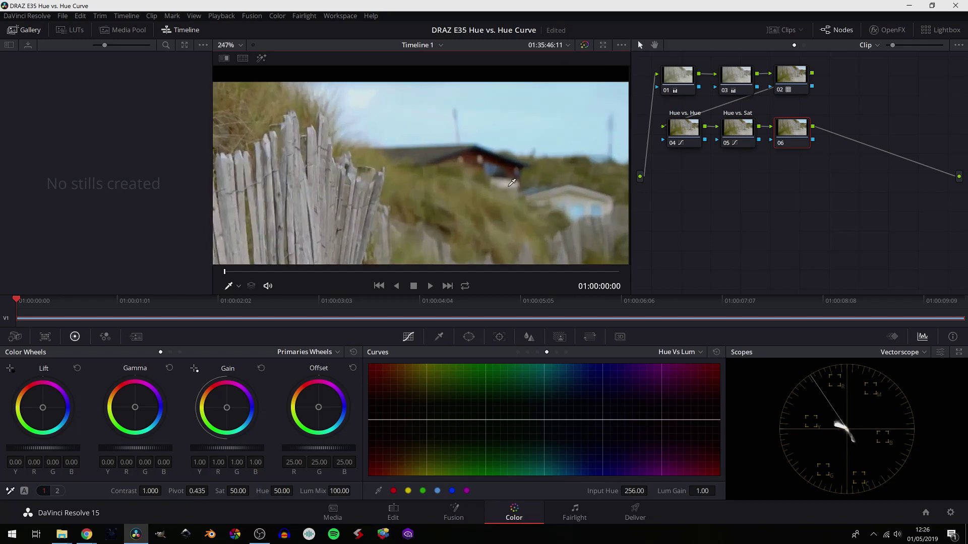
scroll(504, 166, "up", 2)
left_click(492, 182)
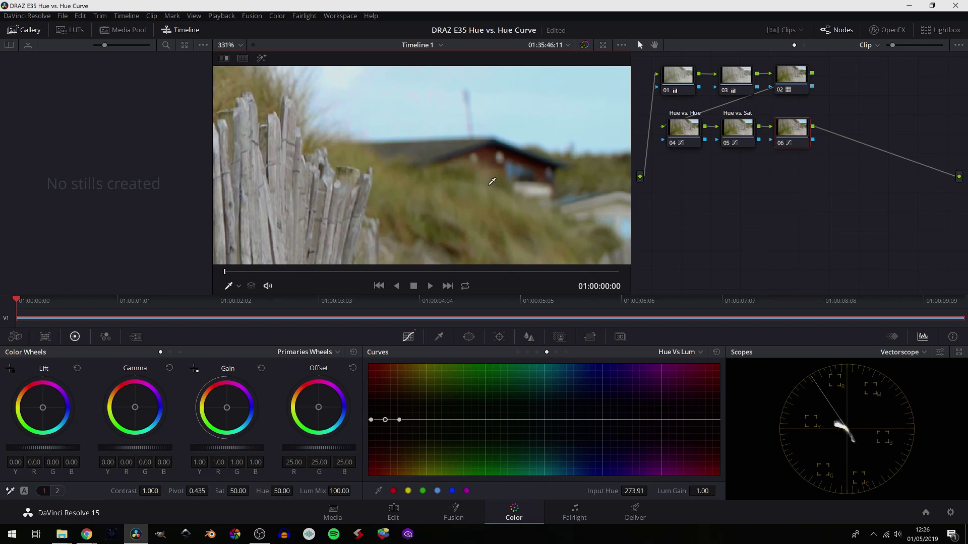
scroll(491, 182, "down", 6)
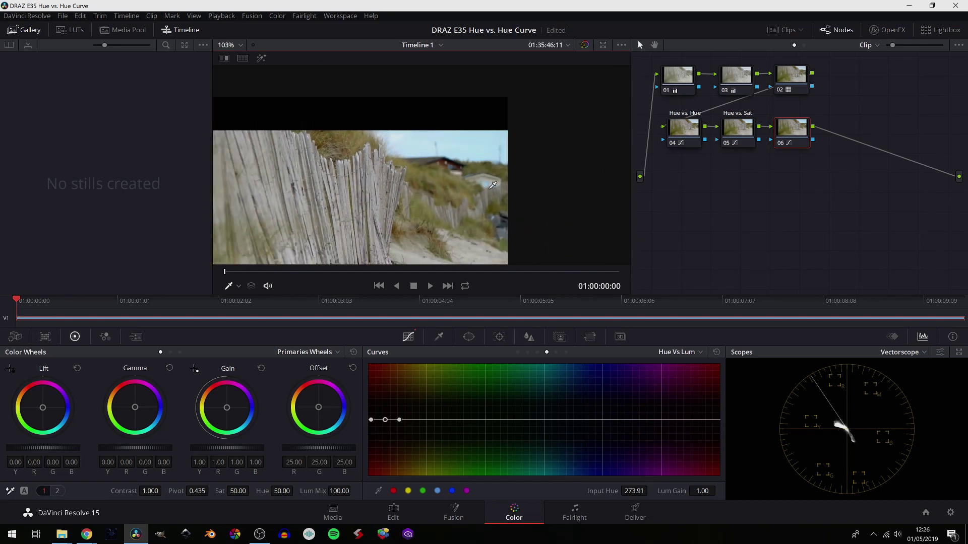
scroll(492, 186, "down", 3)
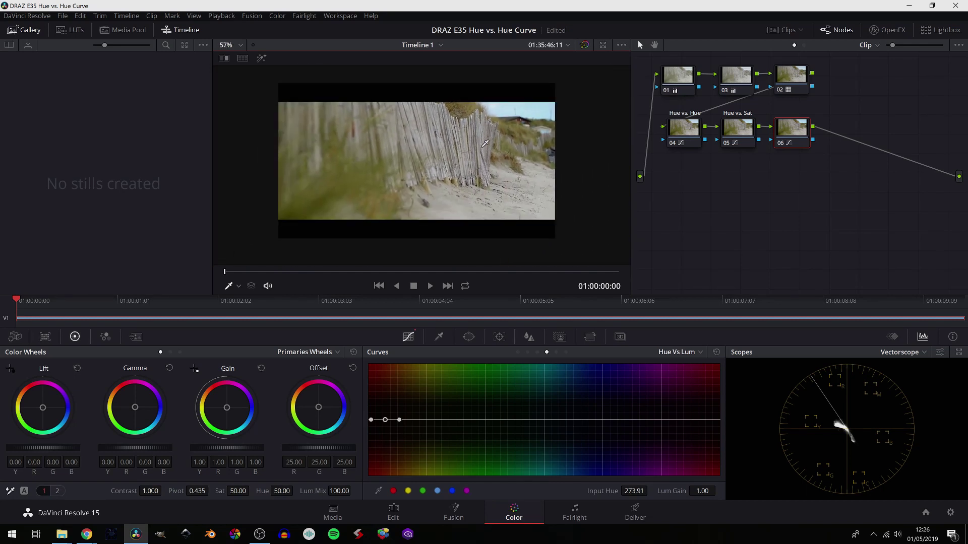
scroll(485, 144, "up", 1)
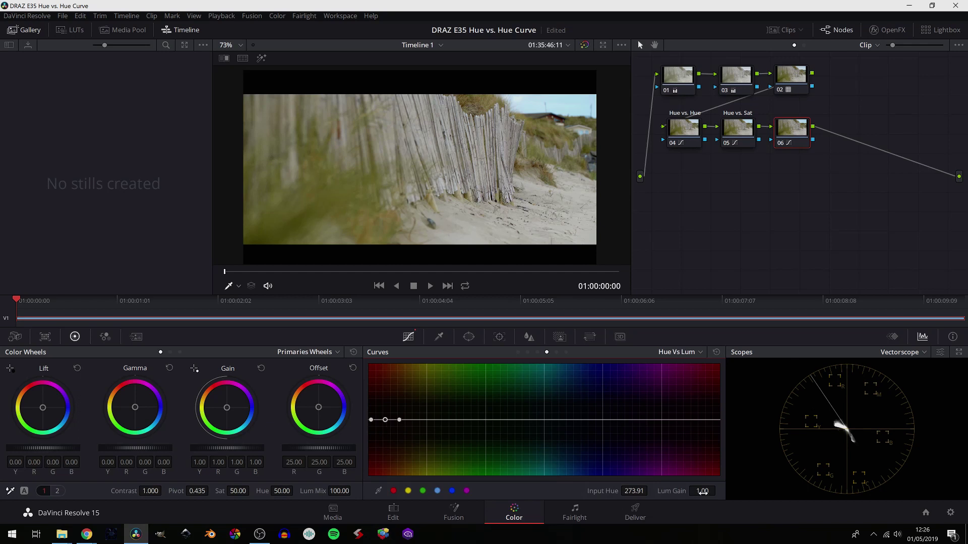
Drag the middle Hue vs Lum point down, then up, to test the caravan hue's luminance.
mouse_move(702, 492)
left_mouse_down()
mouse_move(668, 491)
mouse_move(736, 492)
mouse_move(668, 491)
mouse_move(736, 491)
mouse_move(668, 491)
mouse_move(736, 491)
mouse_move(694, 492)
left_mouse_up()
scroll(550, 118, "up", 3)
left_click_drag(695, 491, 863, 441)
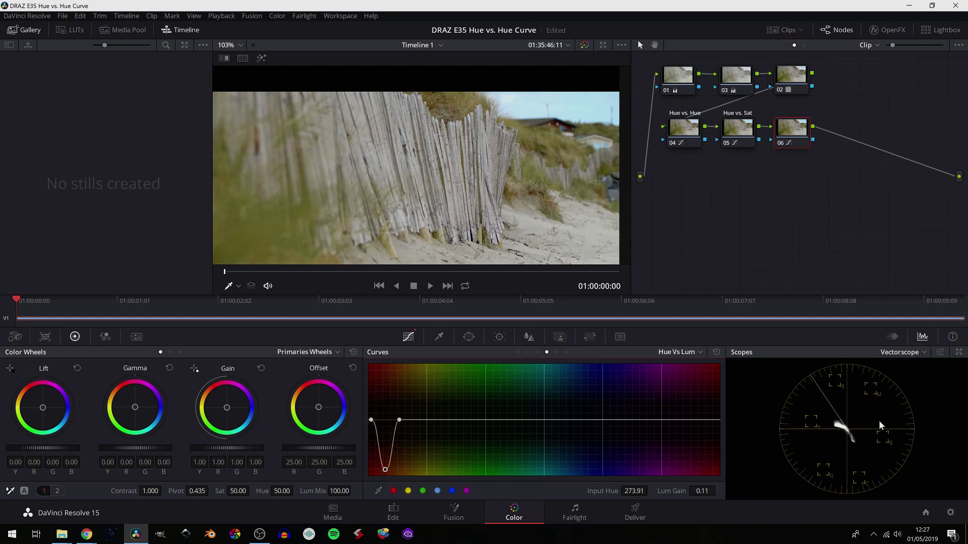
Switch the scope to Waveform and settle the caravan hue's middle point at Lum Gain 0.00.
left_click(908, 353)
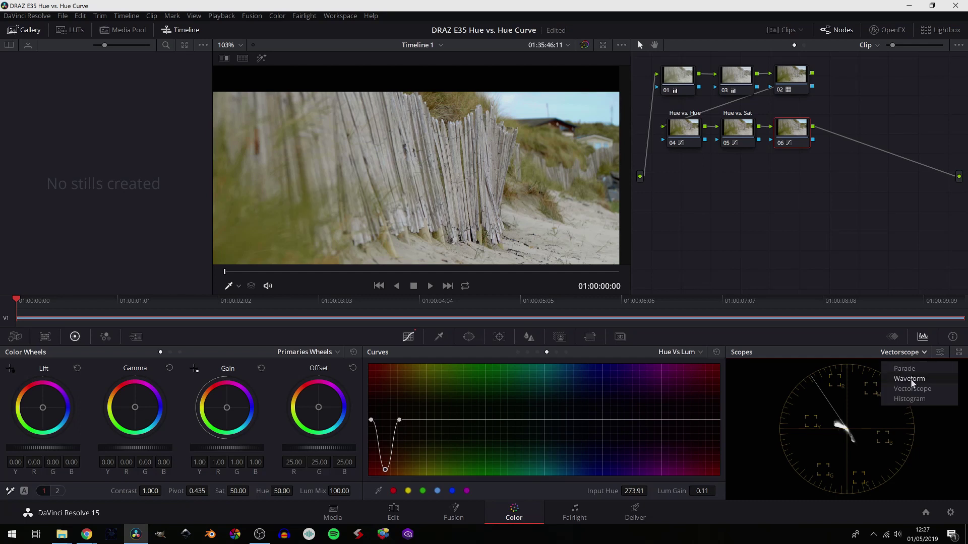
left_click(910, 379)
left_click_drag(702, 491, 759, 479)
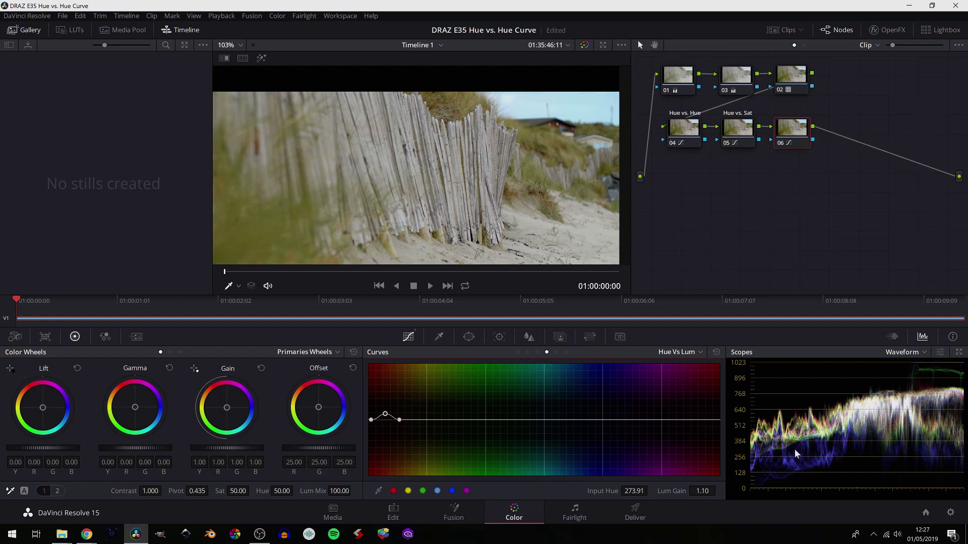
mouse_move(705, 490)
left_mouse_down()
mouse_move(728, 490)
mouse_move(703, 491)
left_mouse_up()
scroll(495, 153, "down", 4)
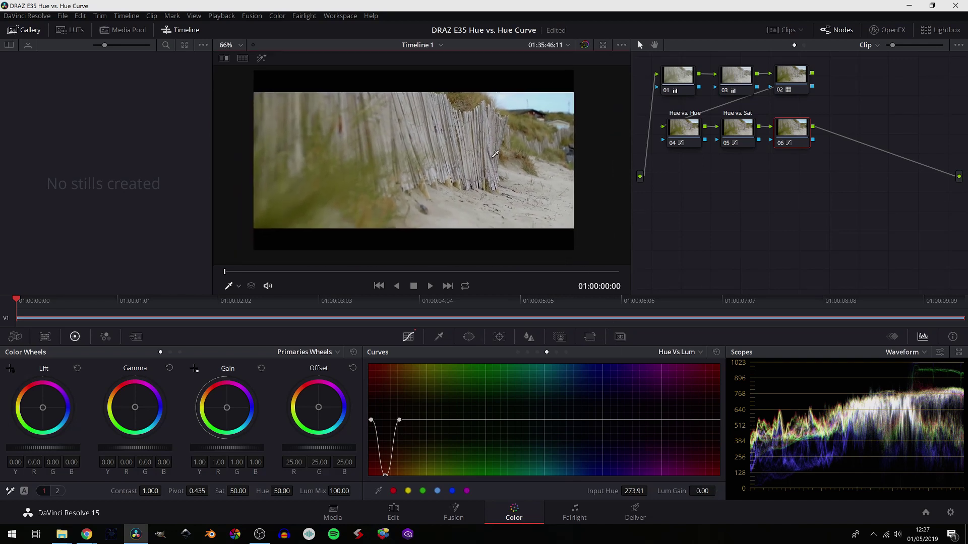
scroll(487, 166, "up", 1)
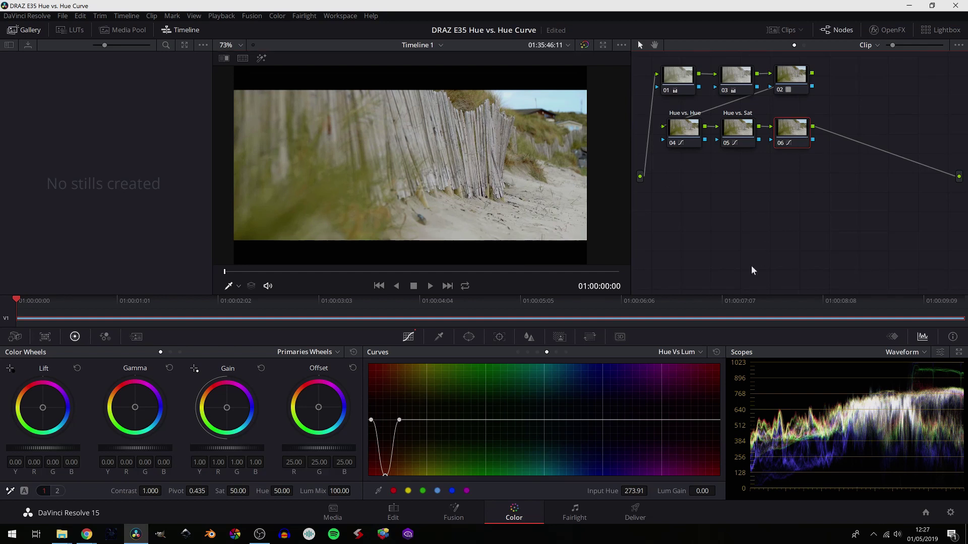
key("ctrl+d")
key("ctrl+d")
key("ctrl+d")
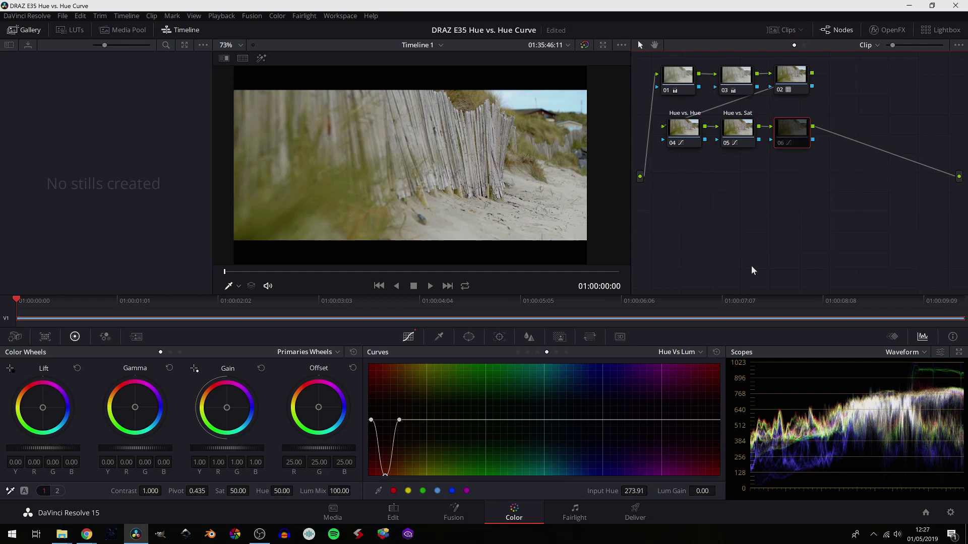
key("ctrl+d")
key("ctrl+d")
key("ctrl+d")
key("ctrl+d")
key("ctrl+d")
key("ctrl+d")
key("ctrl+d")
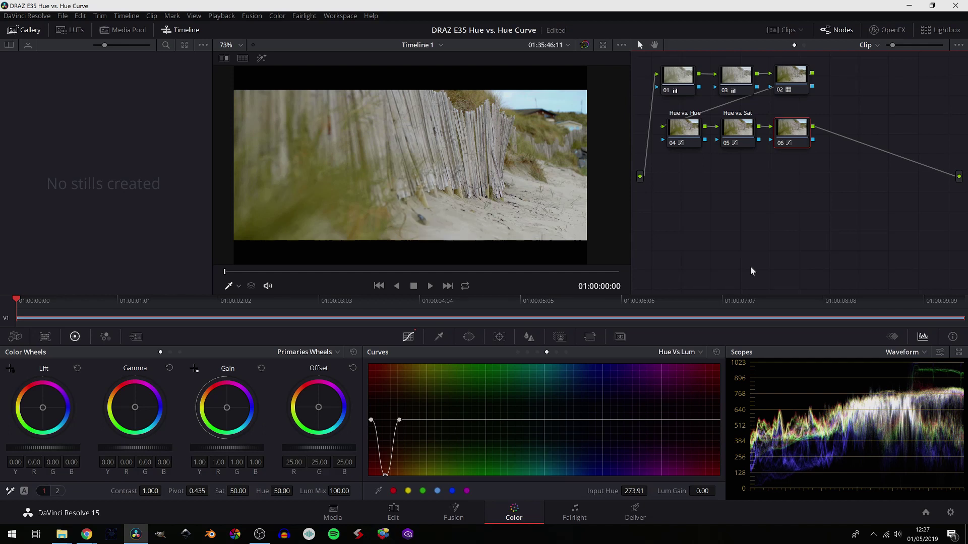